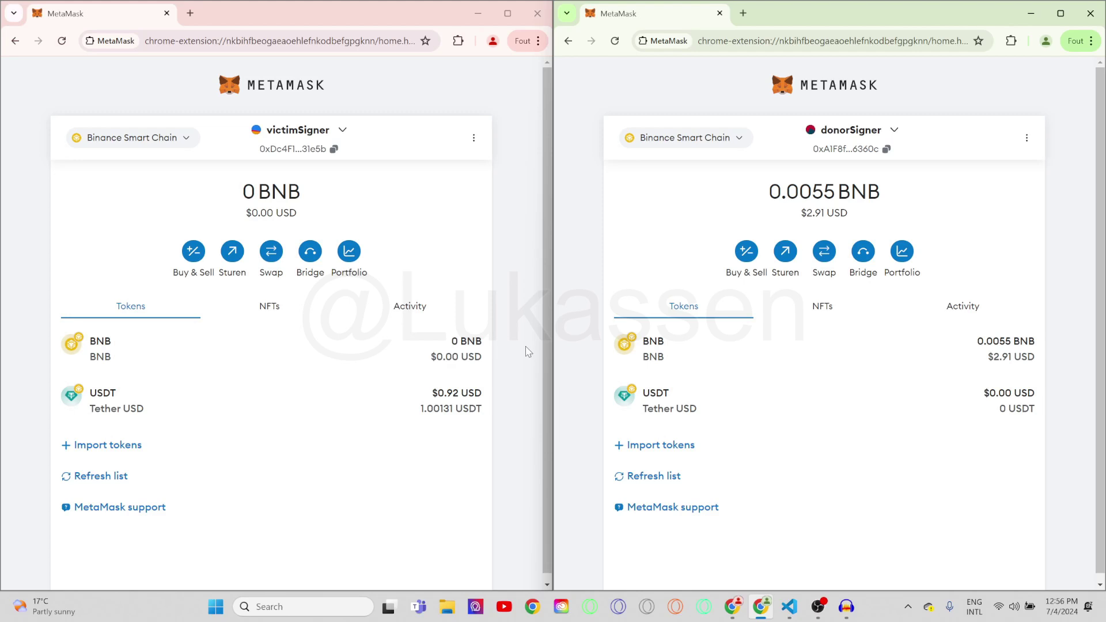
Open the victimSigner account in the block explorer and check its BNB balance and token holdings
{"action": "left_click", "coordinate": [474, 138]}
{"action": "left_click", "coordinate": [394, 212]}
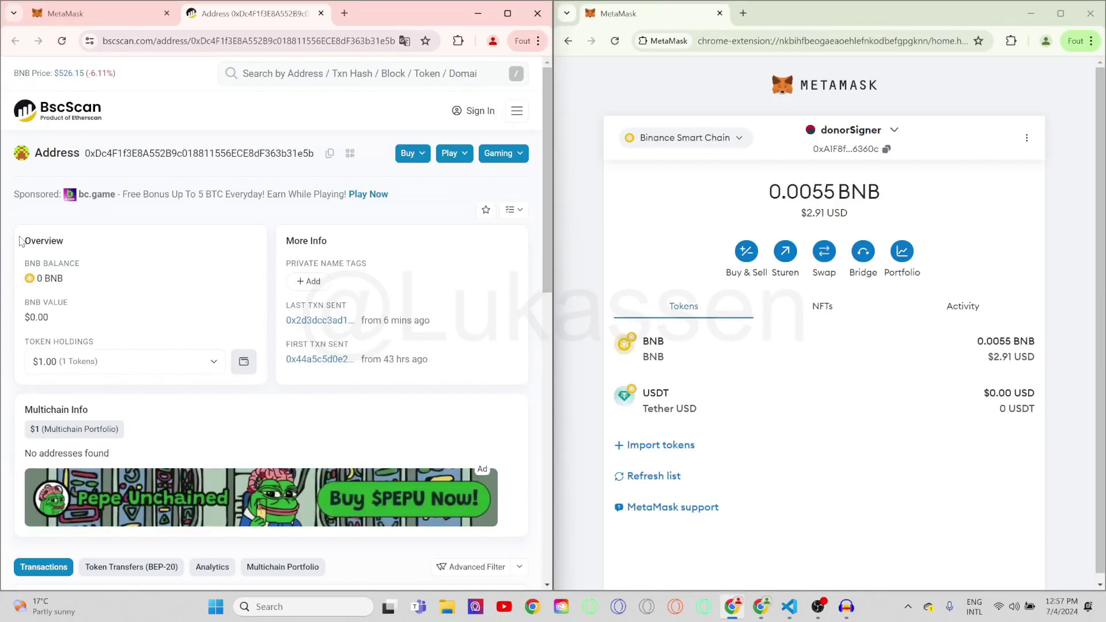
{"action": "left_click_drag", "start_coordinate": [20, 242], "coordinate": [85, 316]}
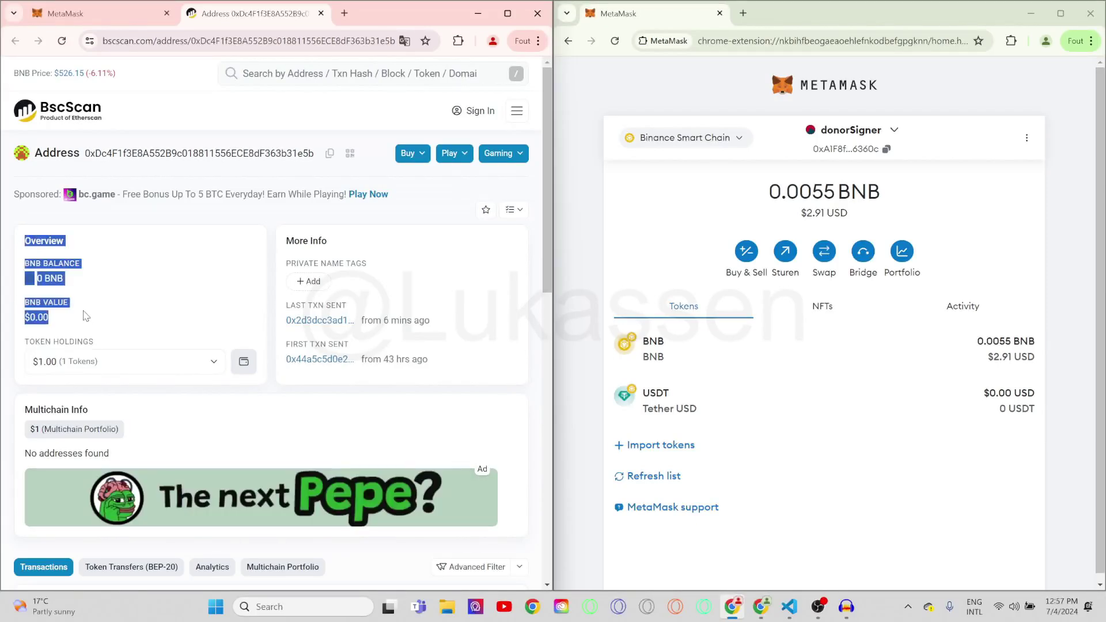
{"action": "left_click", "coordinate": [88, 323]}
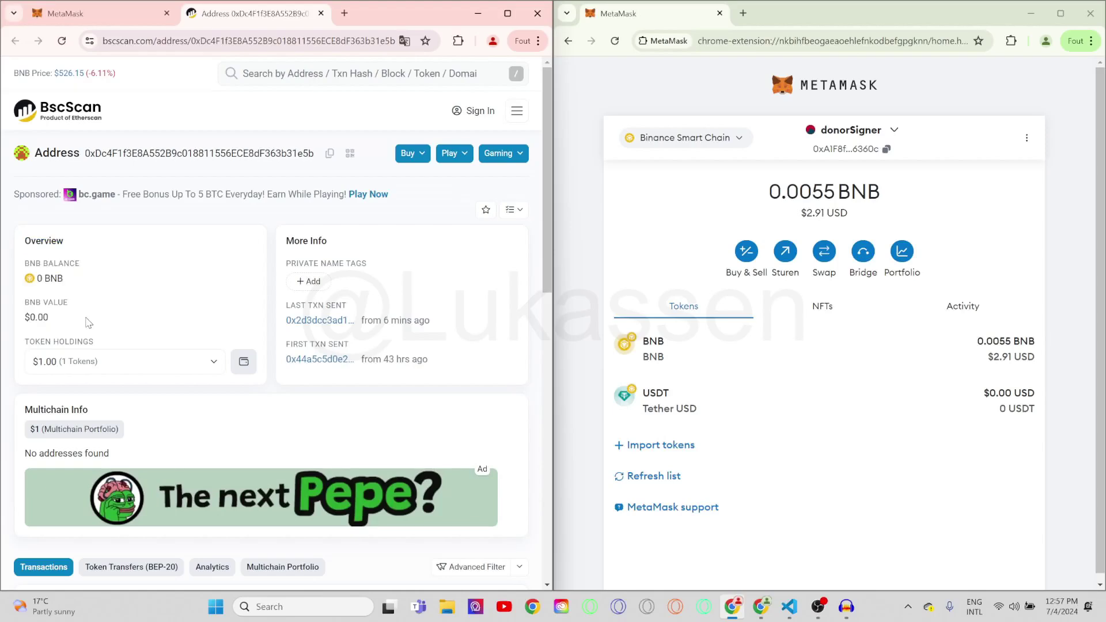
{"action": "left_click", "coordinate": [133, 369]}
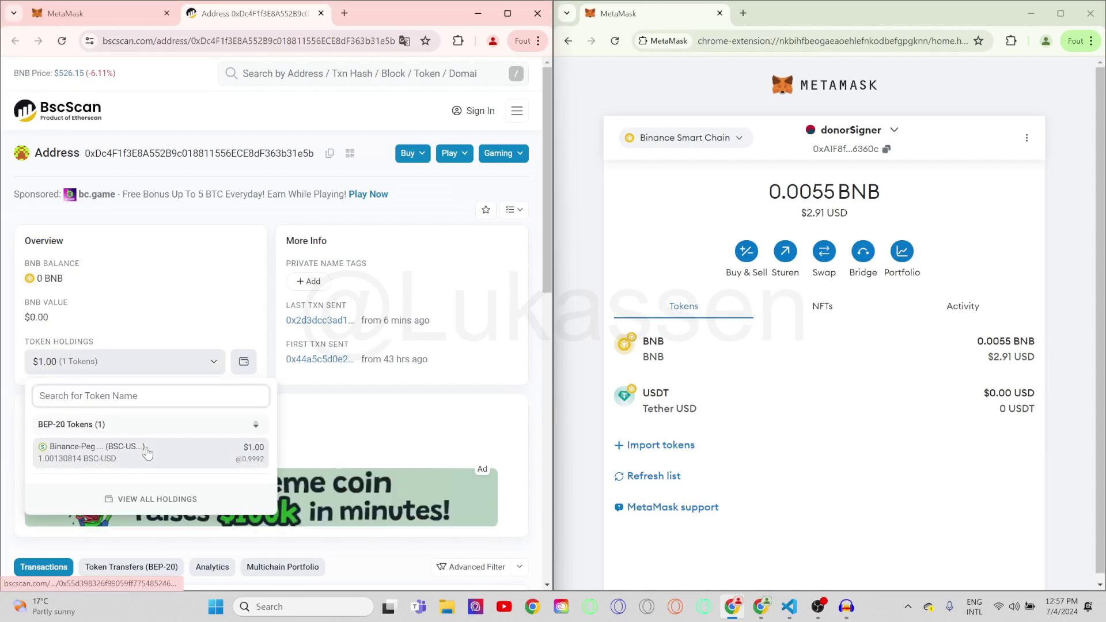
{"action": "left_click", "coordinate": [204, 311]}
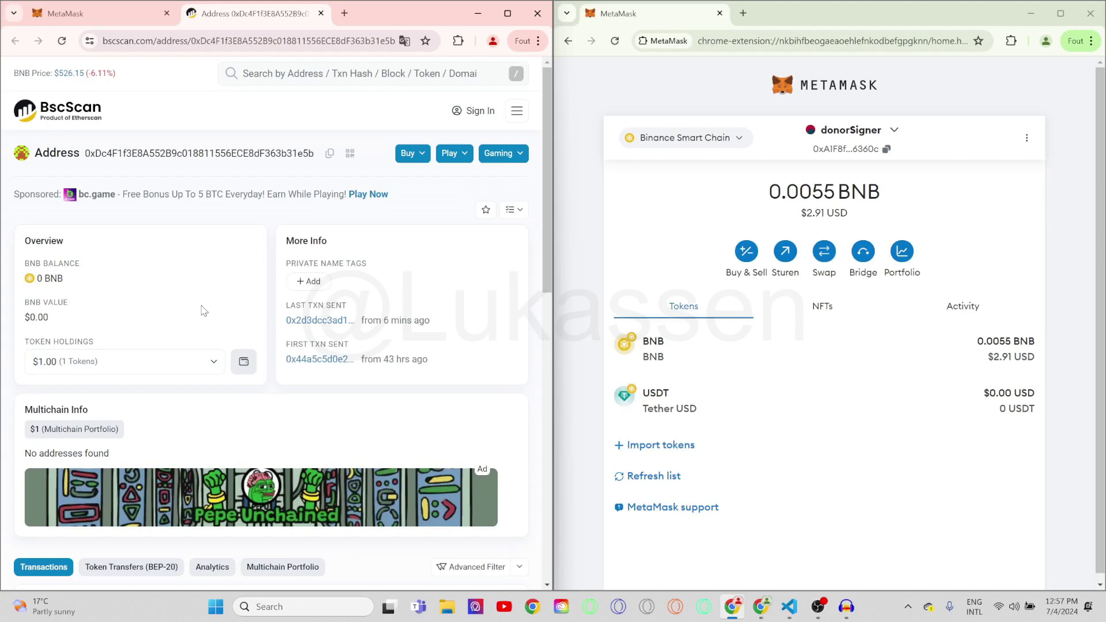
Return to the victimSigner wallet, open its account details and request the private key
{"action": "left_click", "coordinate": [124, 17]}
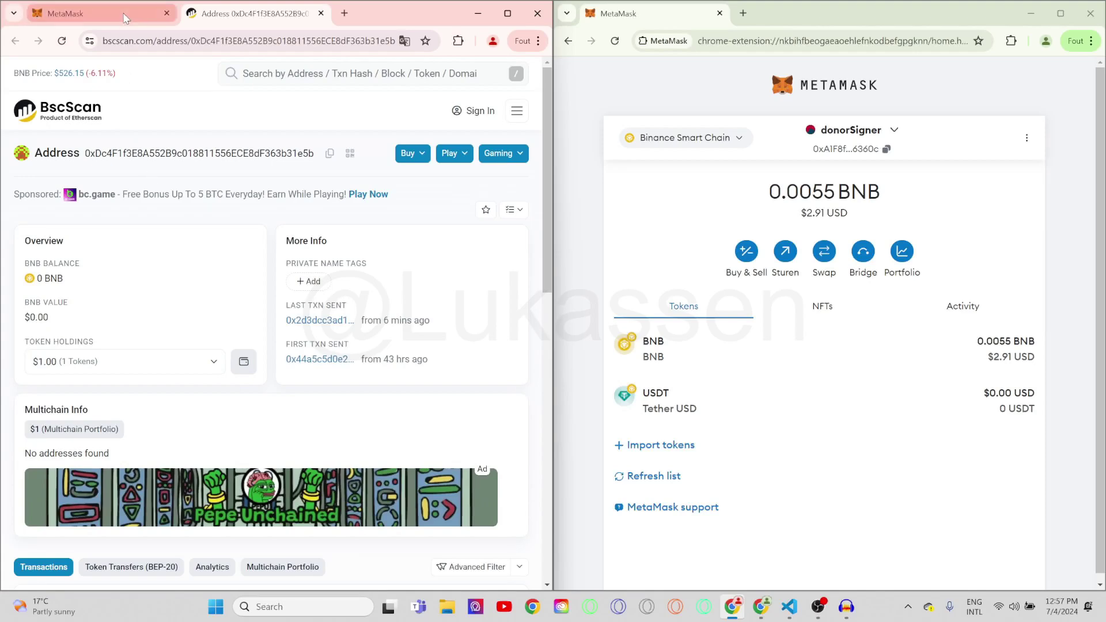
{"action": "left_click", "coordinate": [343, 131]}
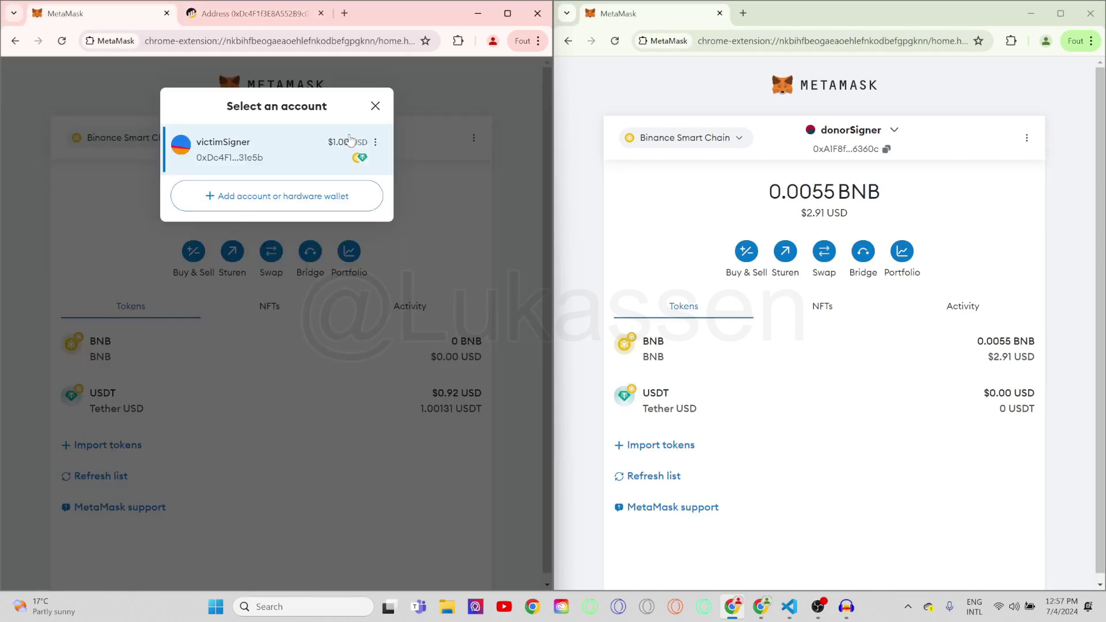
{"action": "left_click", "coordinate": [374, 144]}
{"action": "left_click", "coordinate": [374, 166]}
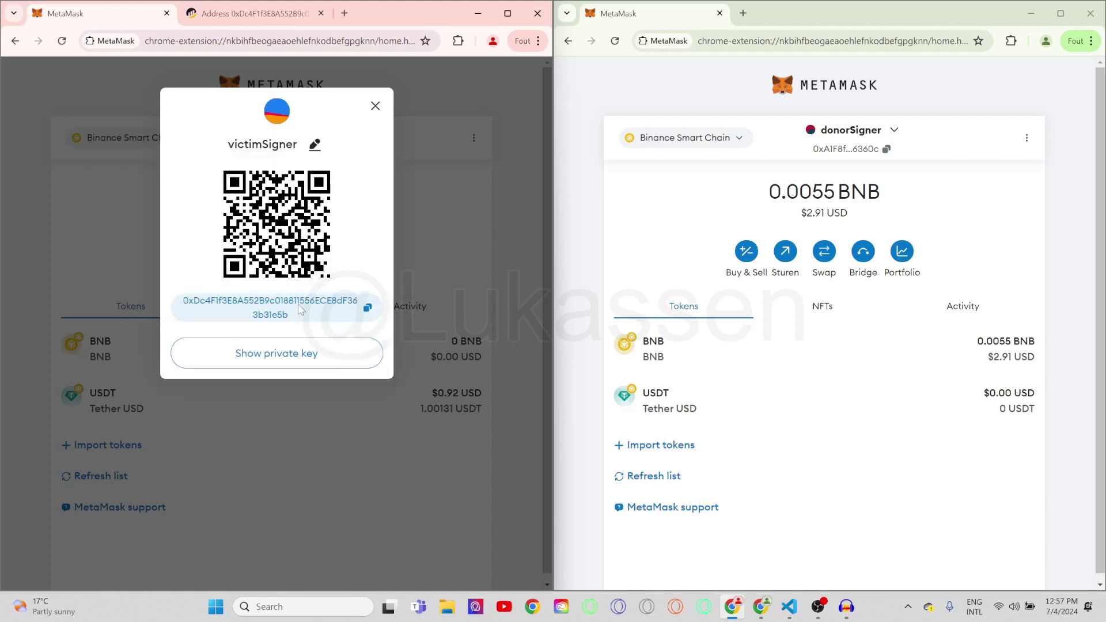
{"action": "left_click", "coordinate": [299, 367]}
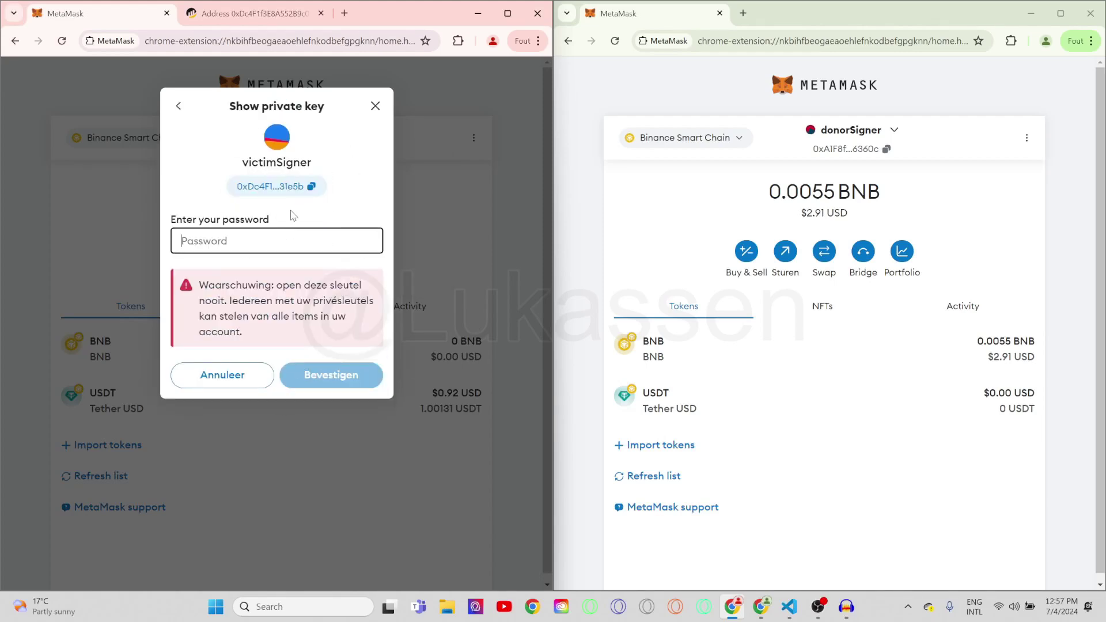
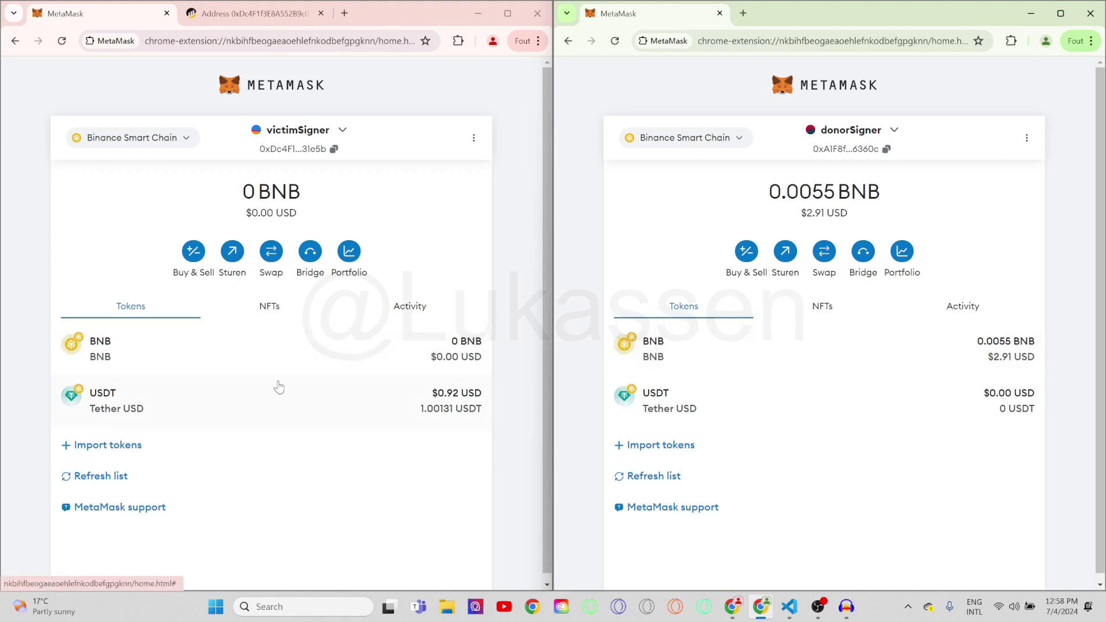
Open the account details of the donorSigner wallet
{"action": "left_click", "coordinate": [885, 136]}
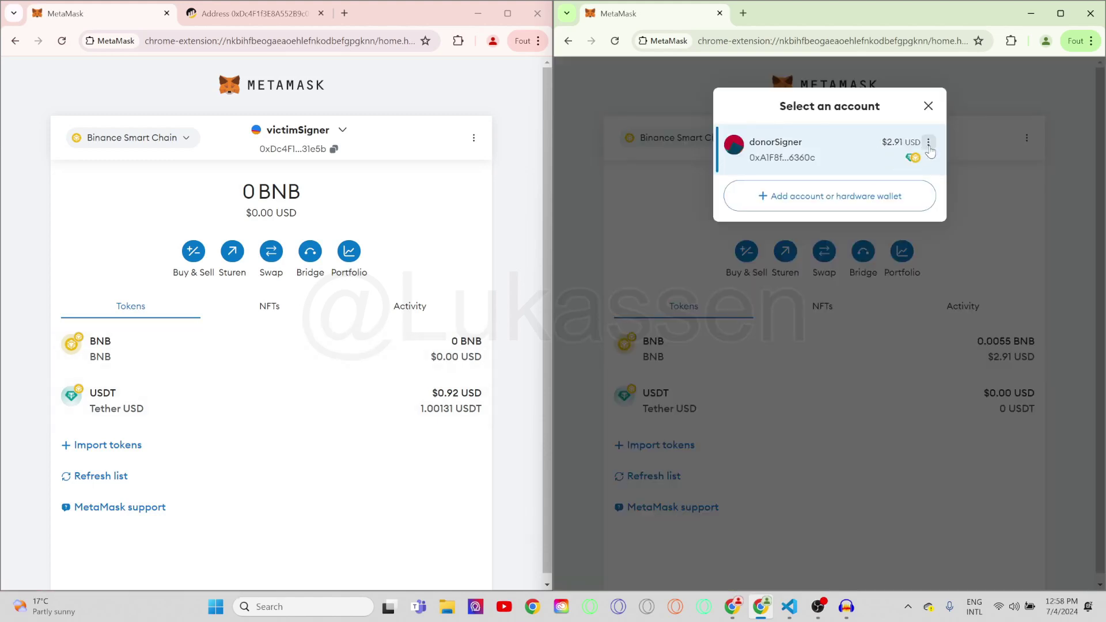
{"action": "left_click", "coordinate": [928, 142]}
{"action": "left_click", "coordinate": [938, 171]}
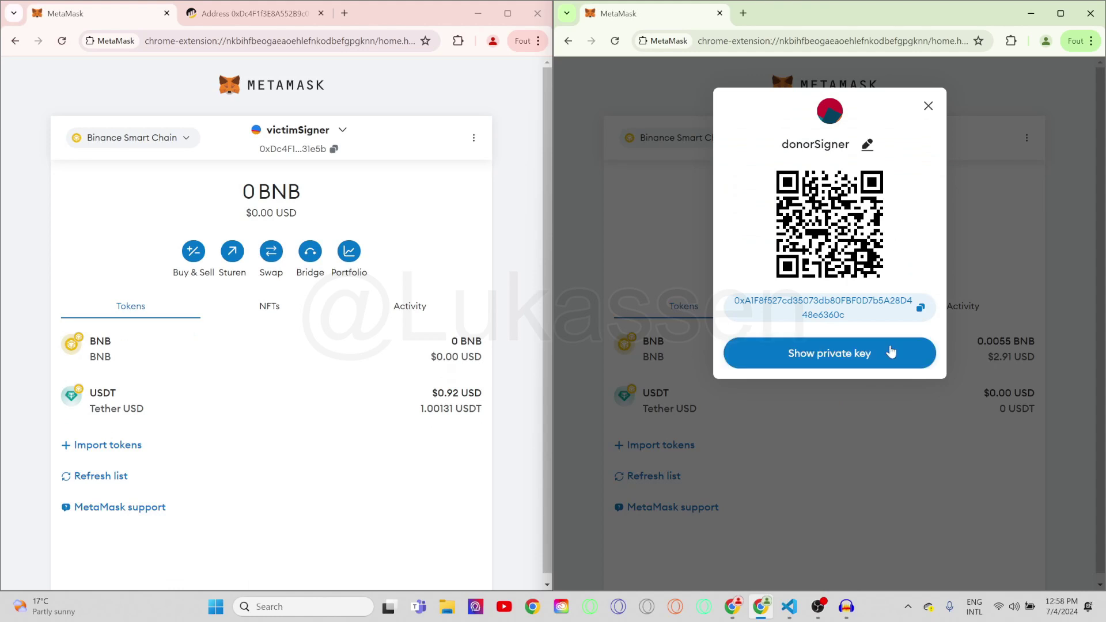
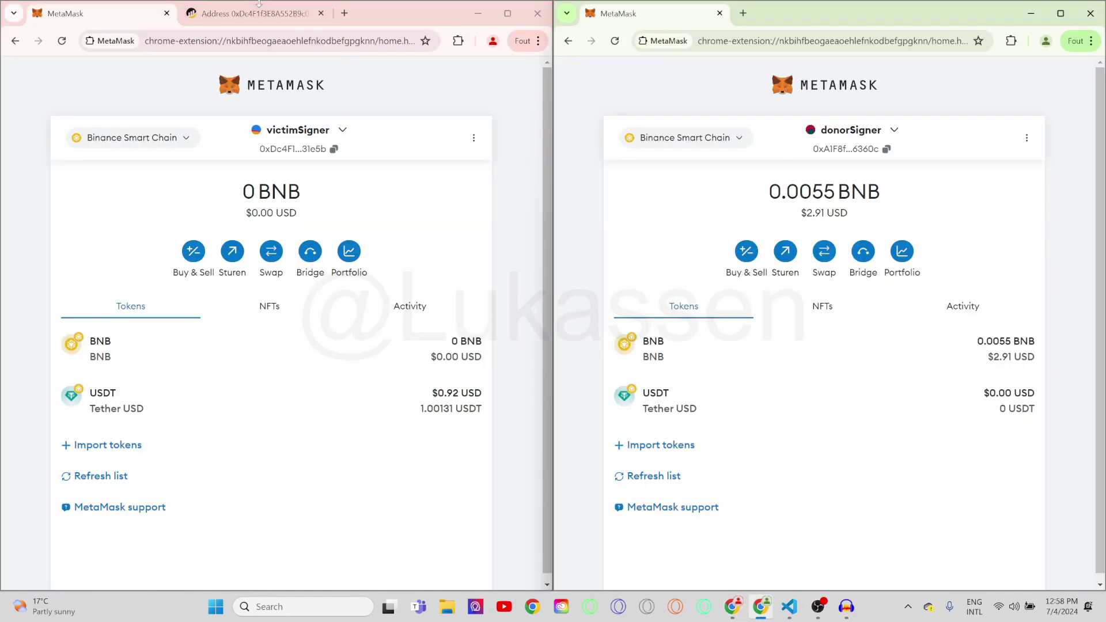
Open the Binance-Peg BSC-USD token page from the victimSigner address's holdings on BscScan and locate its token contract address
{"action": "left_click", "coordinate": [256, 16]}
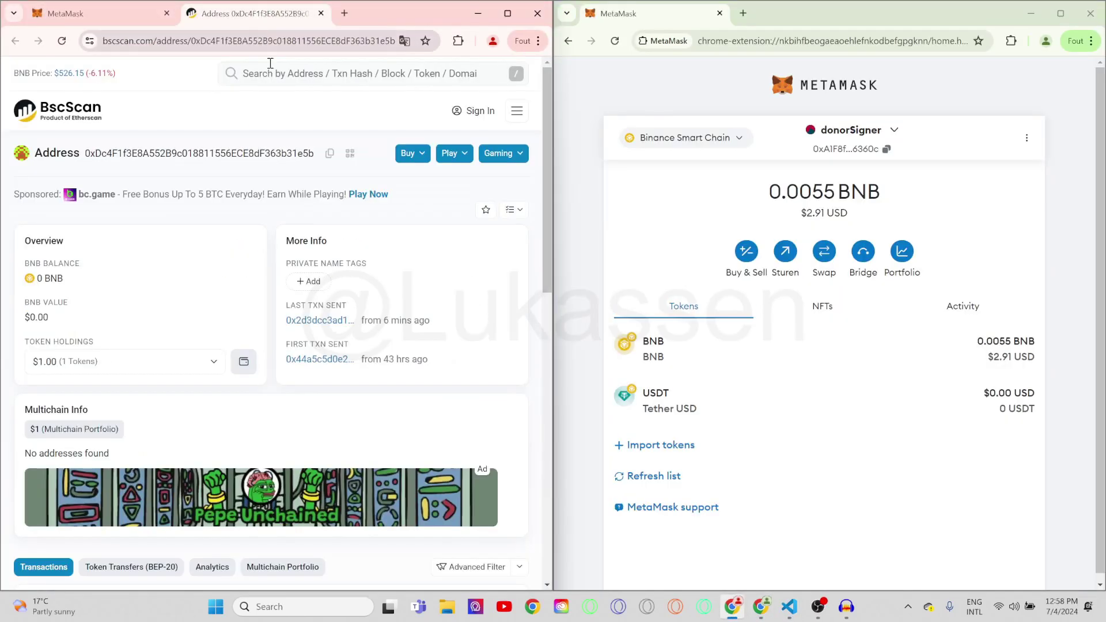
{"action": "left_click", "coordinate": [147, 364]}
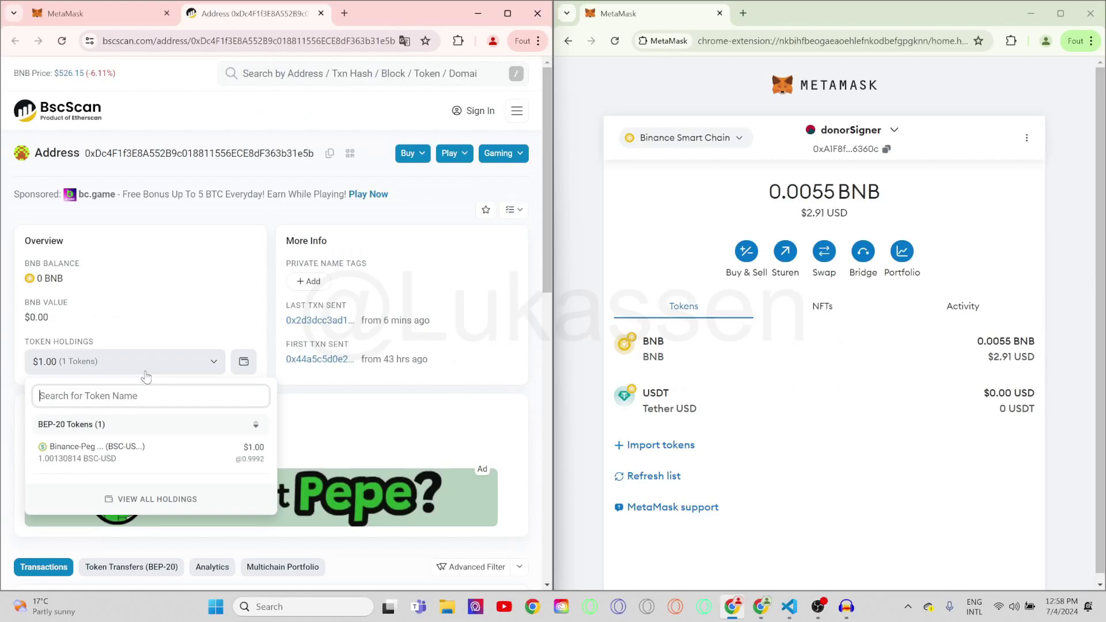
{"action": "left_click", "coordinate": [158, 458]}
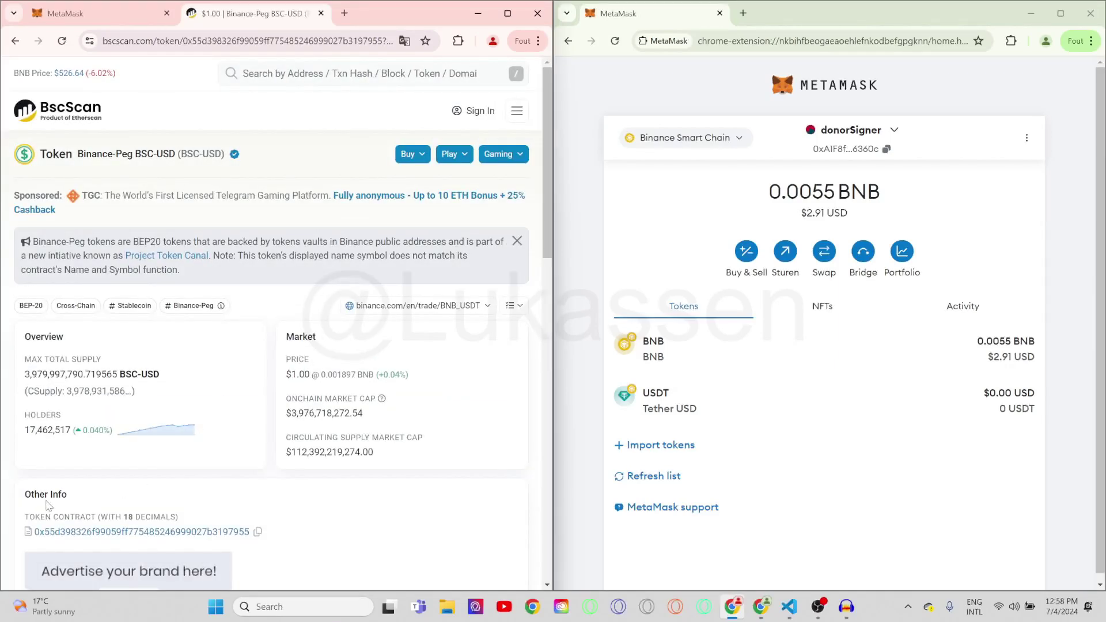
{"action": "left_click_drag", "start_coordinate": [25, 496], "coordinate": [85, 499]}
{"action": "left_click", "coordinate": [86, 499]}
{"action": "scroll", "coordinate": [173, 484], "scroll_direction": "down", "scroll_amount": 1}
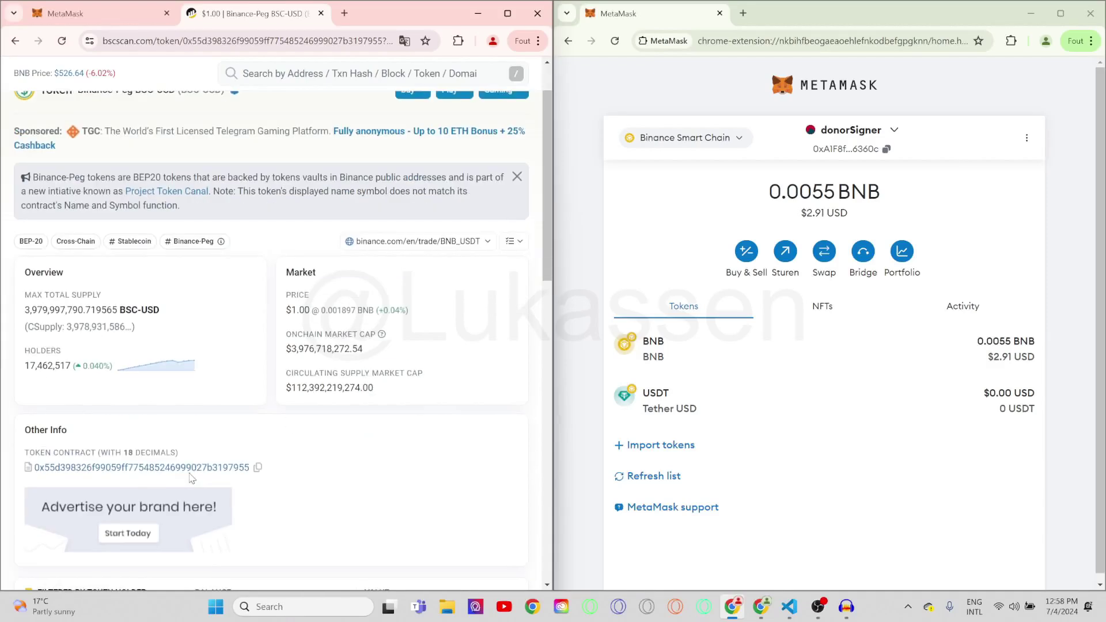
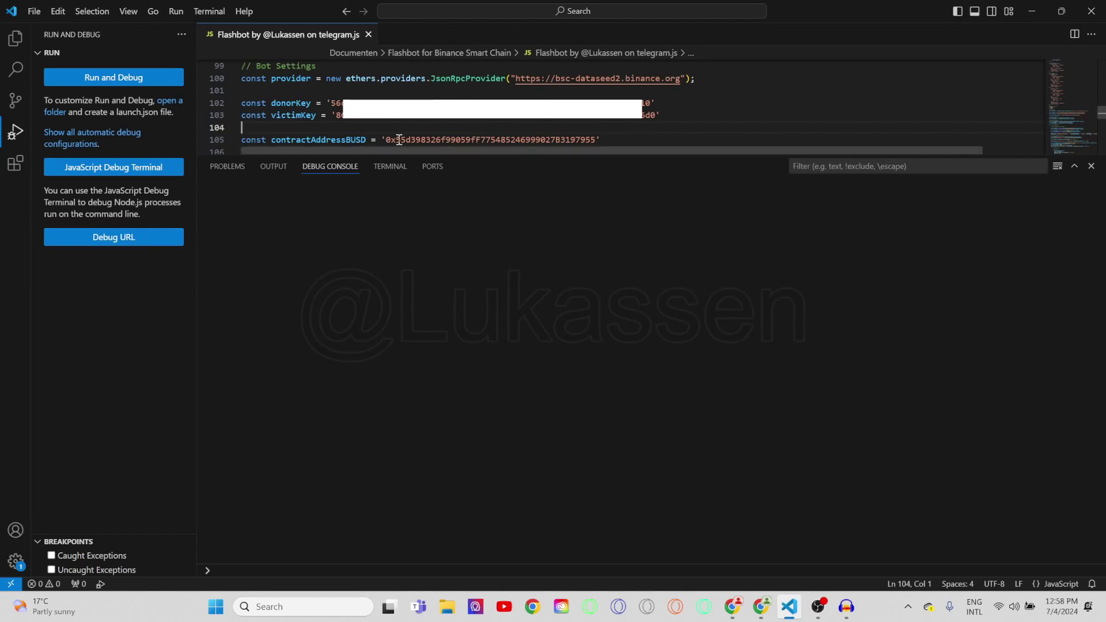
Set contractAddressBUSD in the Flashbot script in Visual Studio Code to the BSC-USD token contract address
{"action": "double_click", "coordinate": [399, 139]}
{"action": "key", "text": "ctrl+v"}
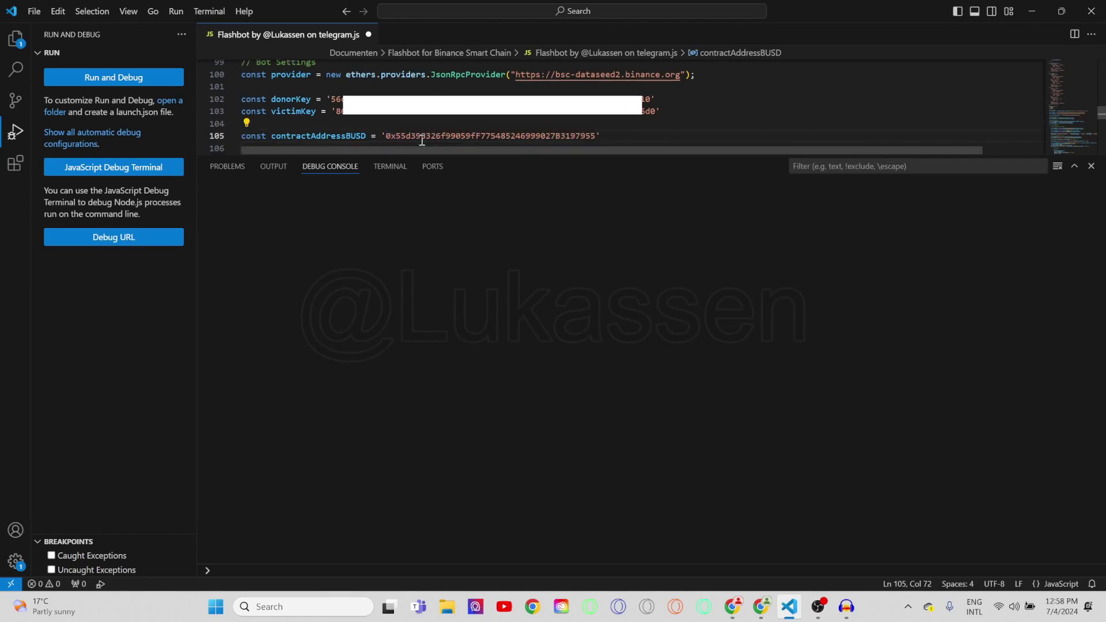
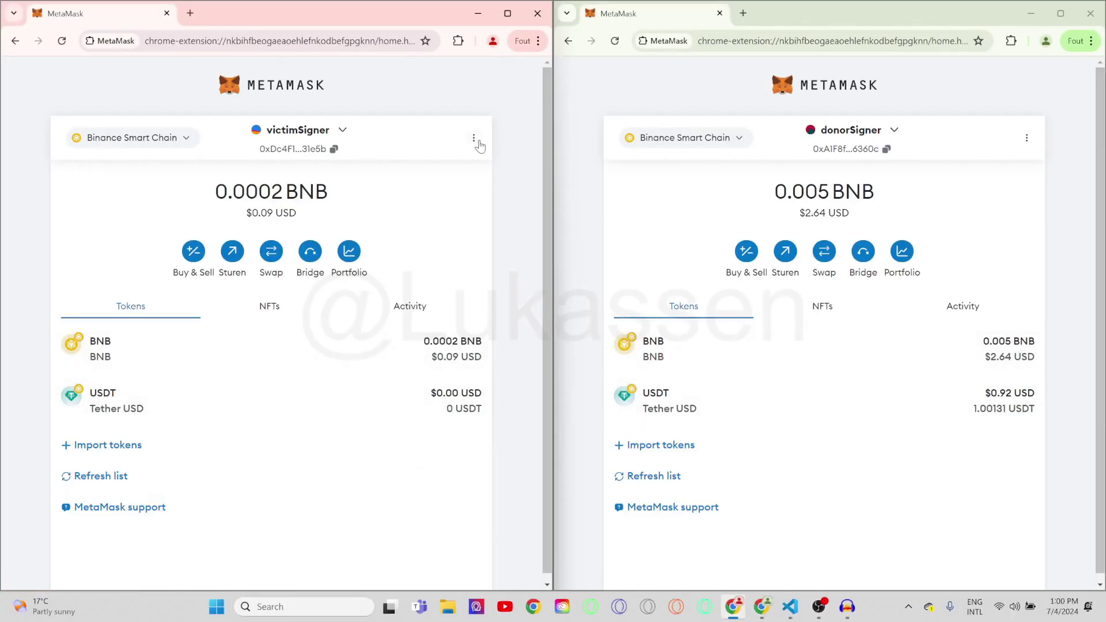
Open the victimSigner account in the block explorer and examine the ages, recipients and BNB values of its latest transactions
{"action": "left_click", "coordinate": [474, 139]}
{"action": "left_click", "coordinate": [437, 220]}
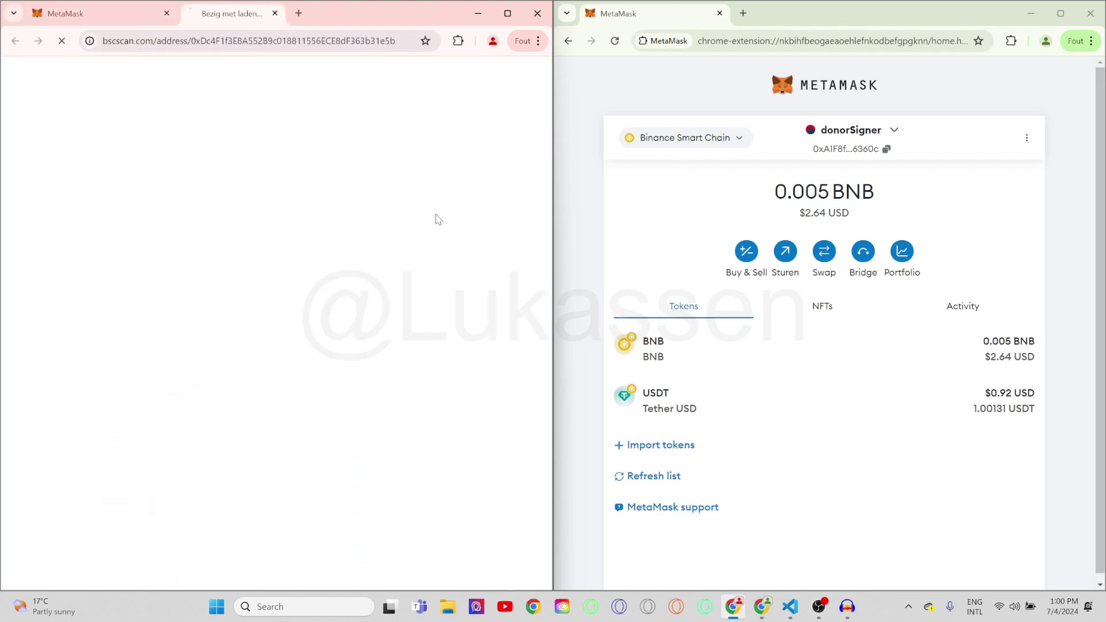
{"action": "scroll", "coordinate": [413, 154], "scroll_direction": "down", "scroll_amount": 1}
{"action": "scroll", "coordinate": [340, 242], "scroll_direction": "down", "scroll_amount": 5}
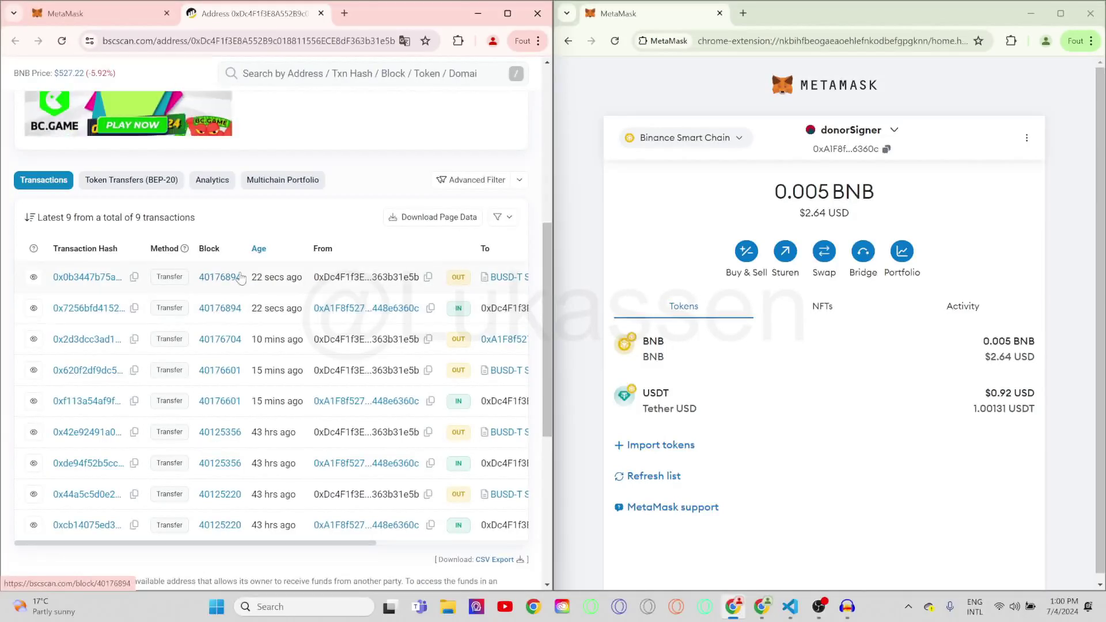
{"action": "left_click", "coordinate": [507, 22]}
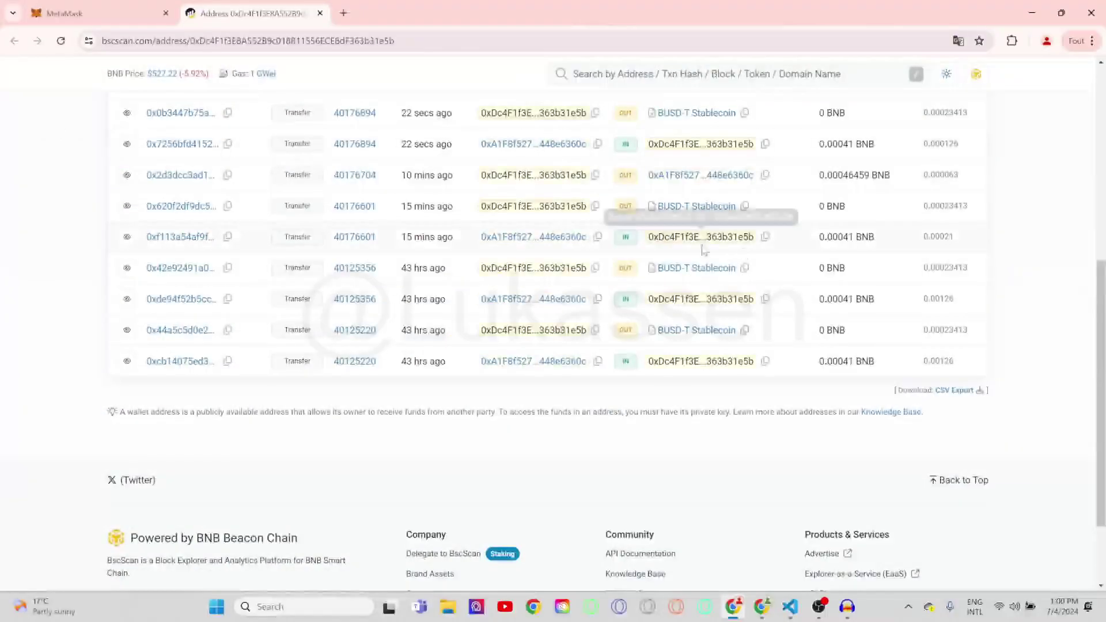
{"action": "scroll", "coordinate": [704, 248], "scroll_direction": "up", "scroll_amount": 2}
{"action": "left_click_drag", "start_coordinate": [819, 269], "coordinate": [886, 278]}
{"action": "left_click", "coordinate": [886, 279]}
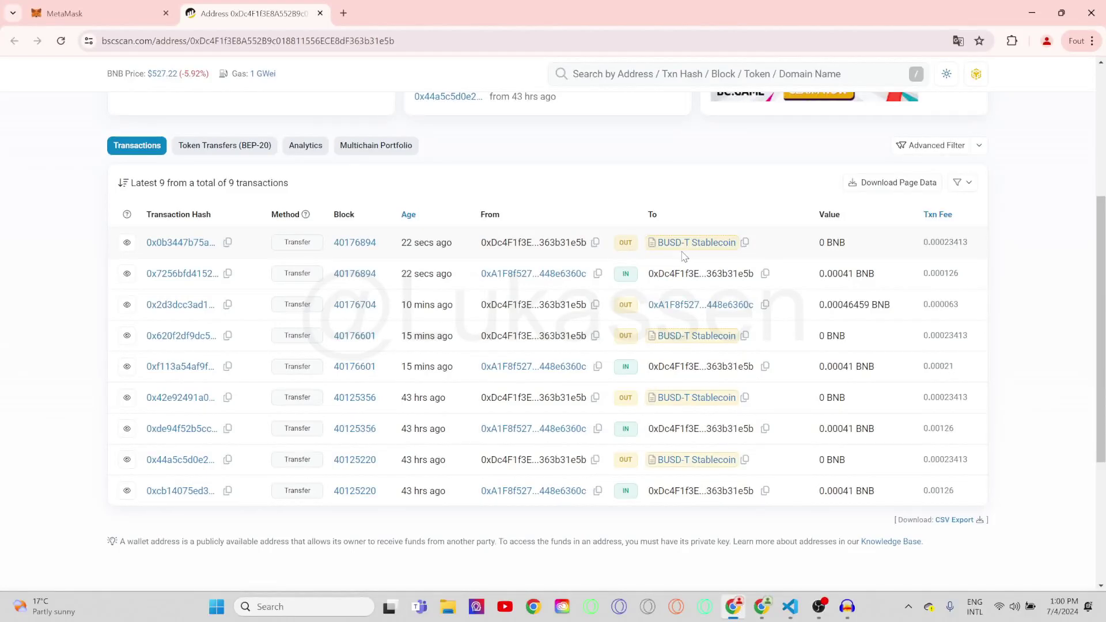
{"action": "scroll", "coordinate": [685, 257], "scroll_direction": "up", "scroll_amount": 1}
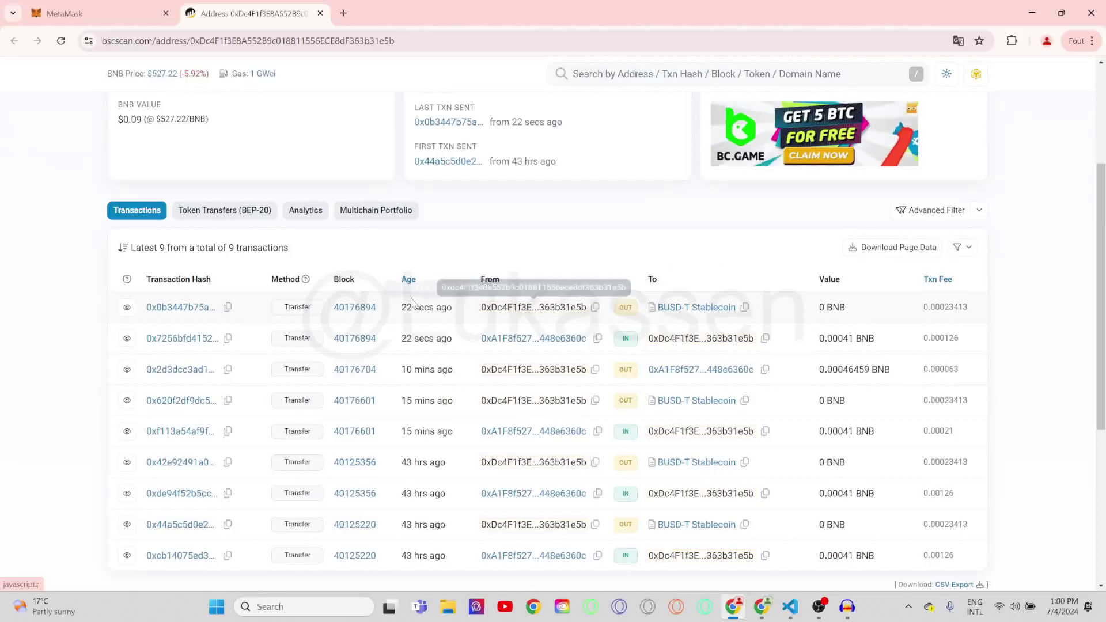
List the BEP-20 token transfers, open the recipient address of the newest outgoing BSC-USD transfer and compare it with donorSigner's address
{"action": "left_click", "coordinate": [240, 215]}
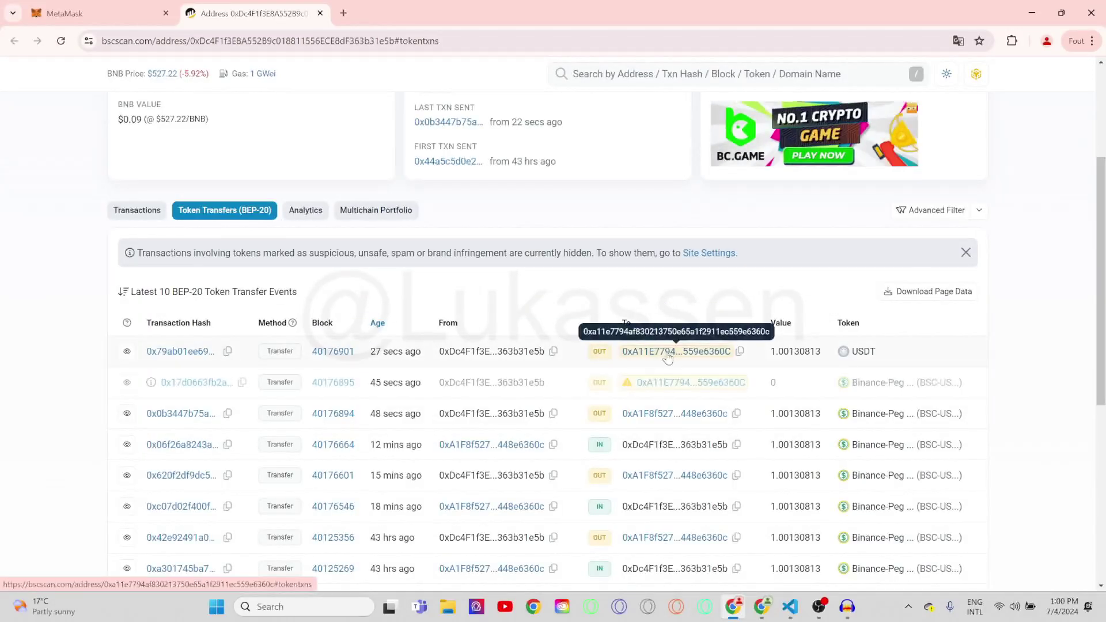
{"action": "left_click", "coordinate": [671, 414]}
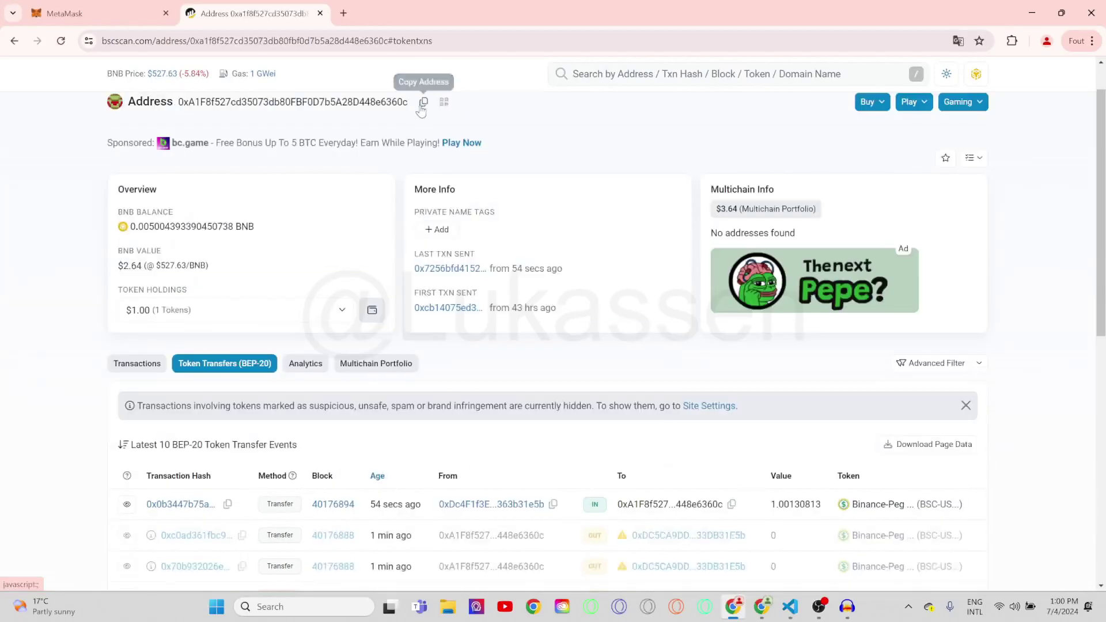
{"action": "left_click", "coordinate": [762, 607]}
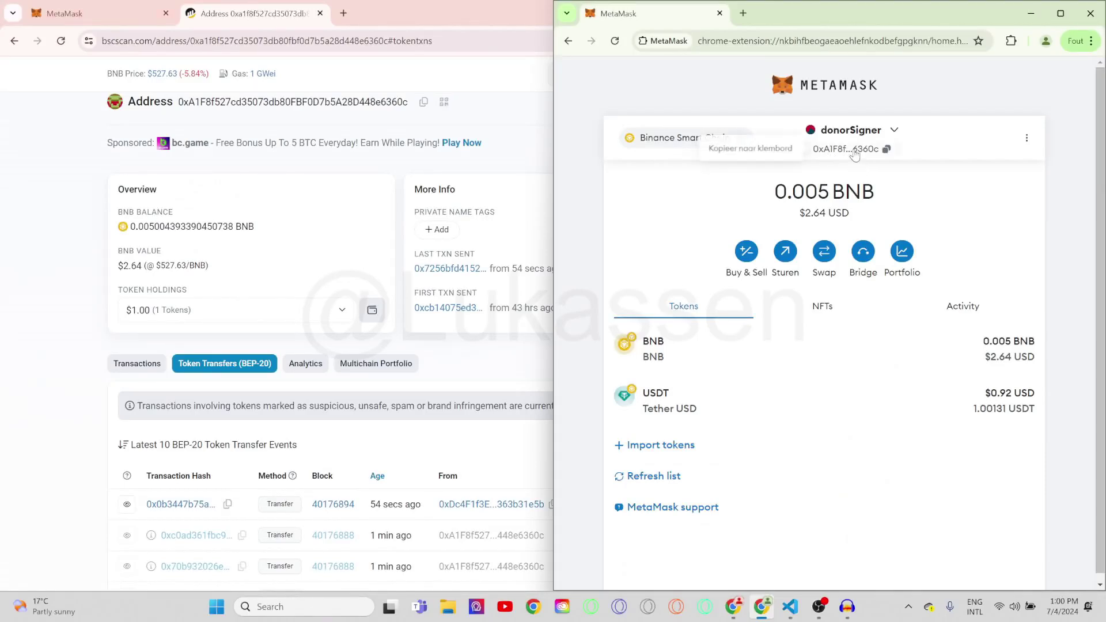
{"action": "left_click_drag", "start_coordinate": [387, 105], "coordinate": [407, 106]}
{"action": "left_click", "coordinate": [408, 106]}
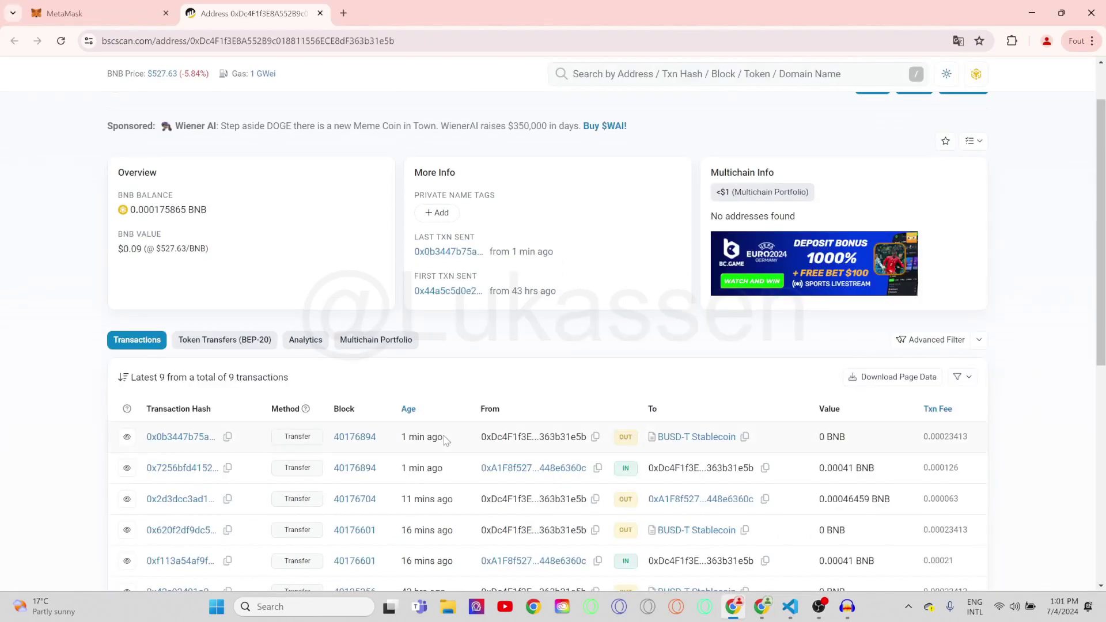
{"action": "scroll", "coordinate": [499, 383], "scroll_direction": "down", "scroll_amount": 1}
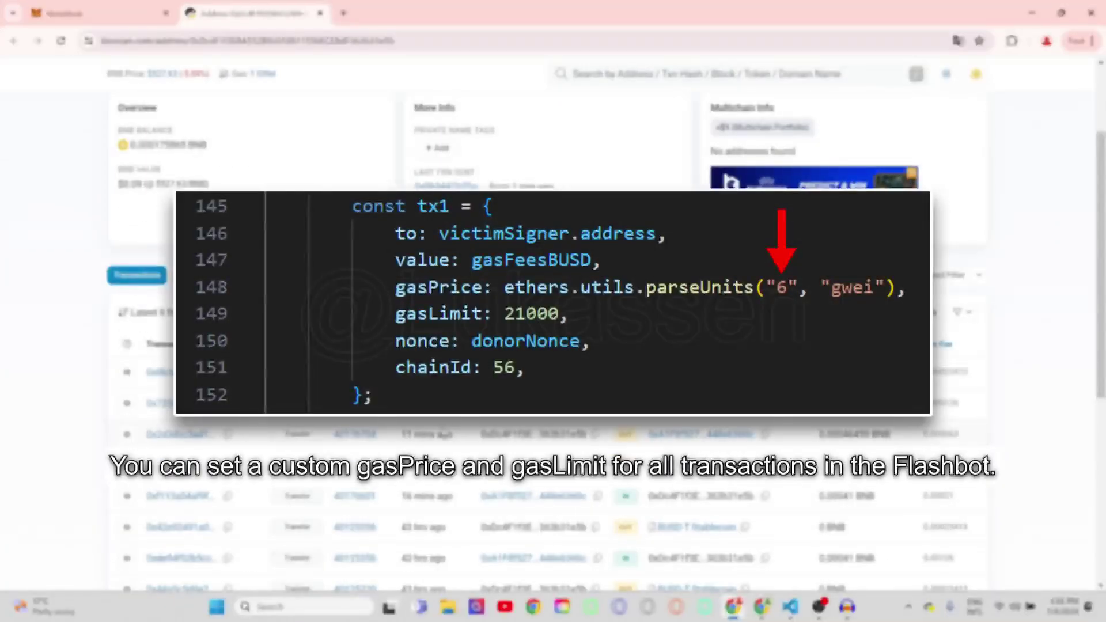